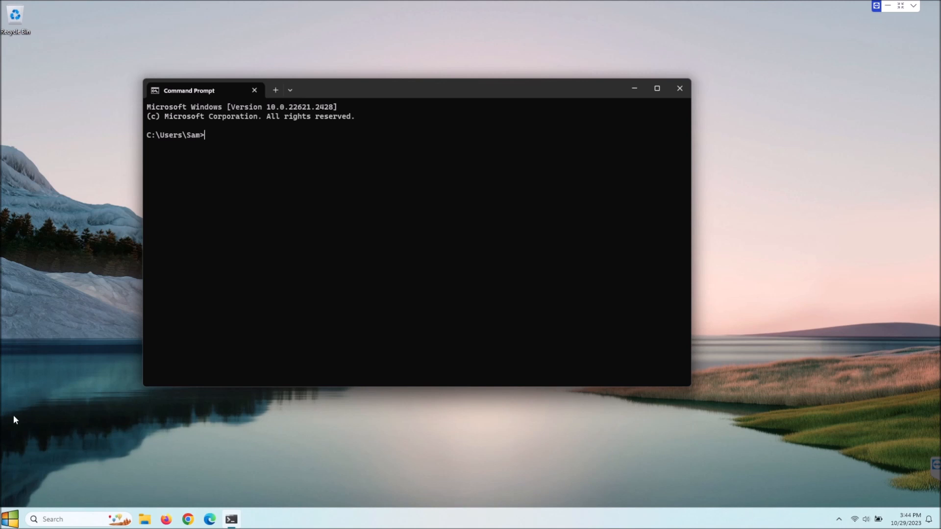
Step: Run telnet in Command Prompt and get the 'not recognized' error, then bring up Windows search
drag(360, 84, 370, 86)
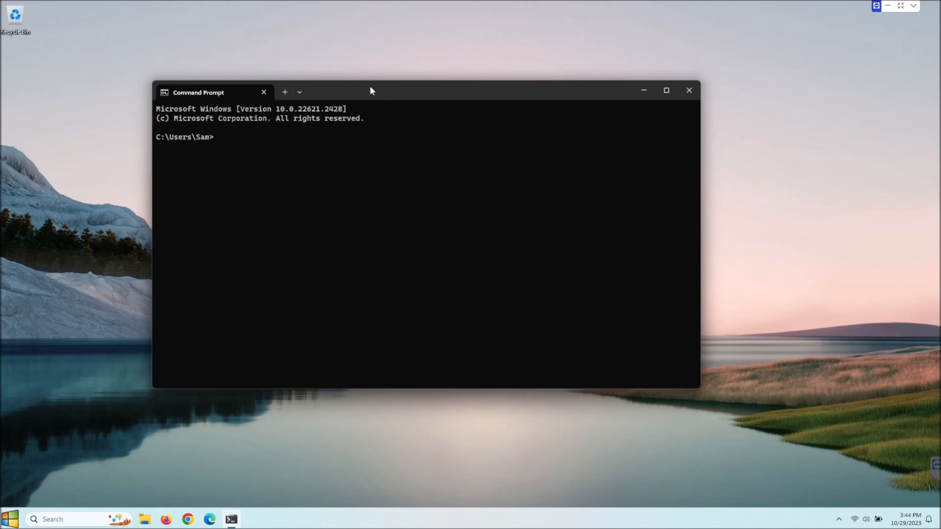
drag(370, 87, 367, 73)
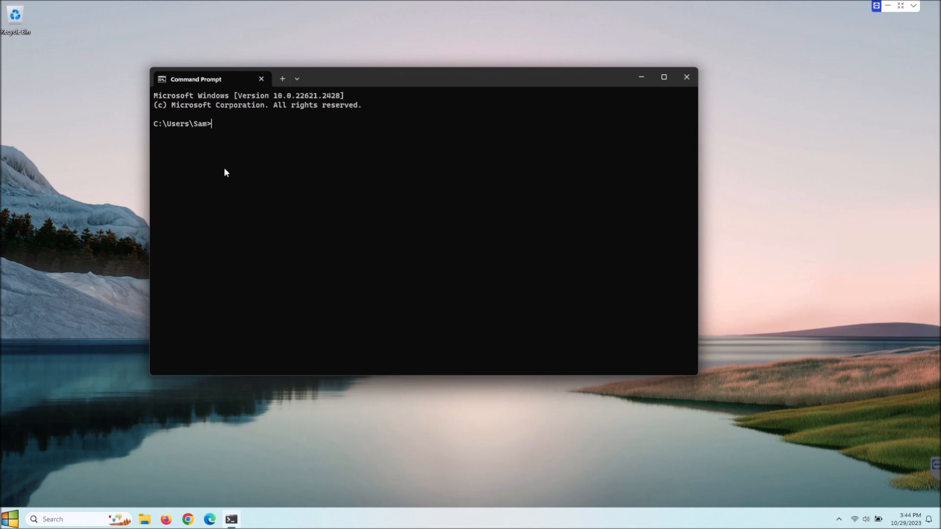
text(telnet)
key(Return)
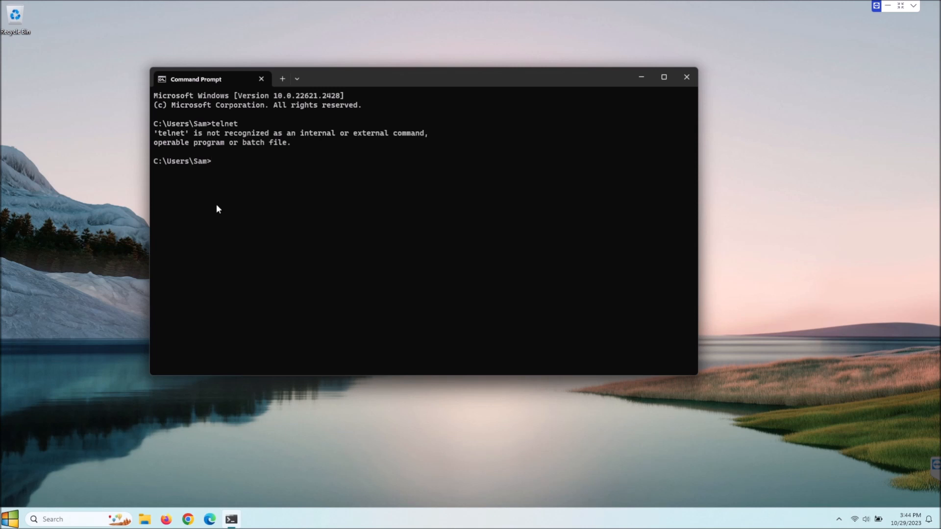
click(69, 519)
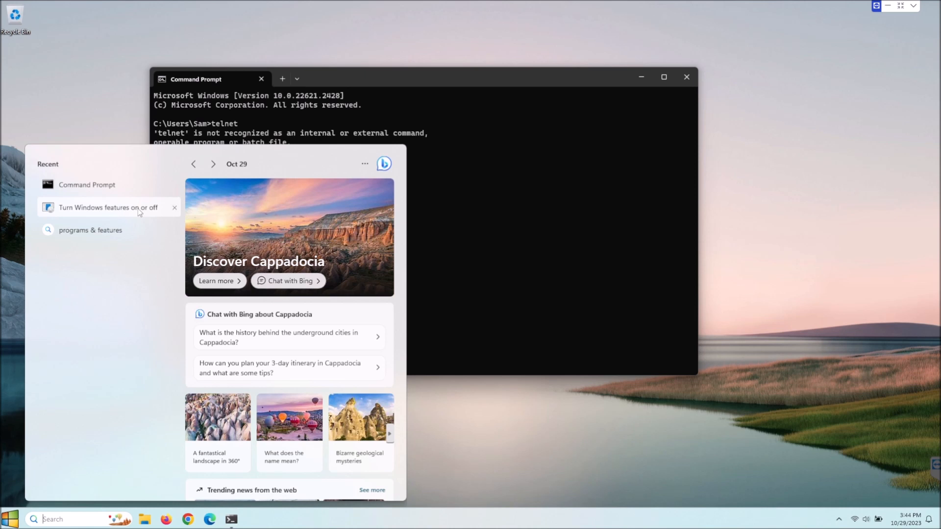
Step: Enable Telnet Client in 'Turn Windows features on or off' and dismiss the completed-changes notice
click(97, 209)
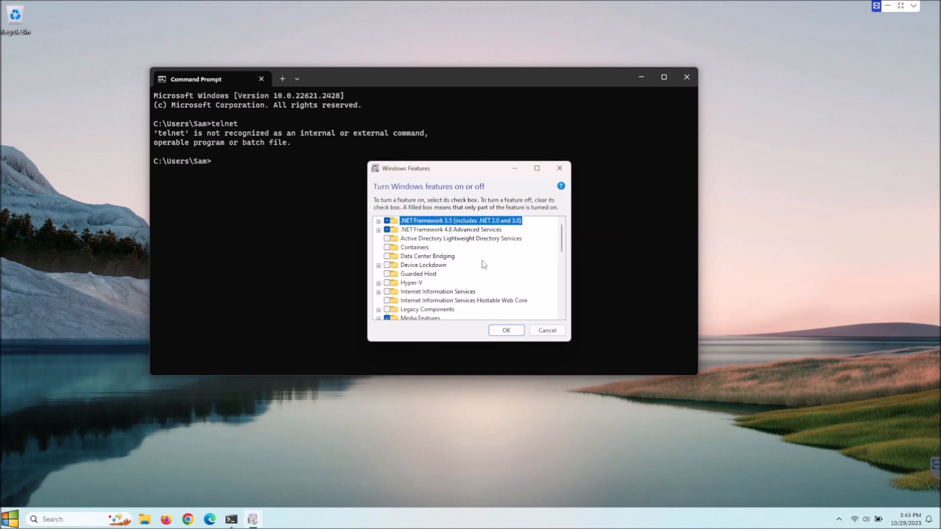
scroll(483, 264, down, 4)
scroll(483, 263, down, 4)
scroll(483, 263, down, 3)
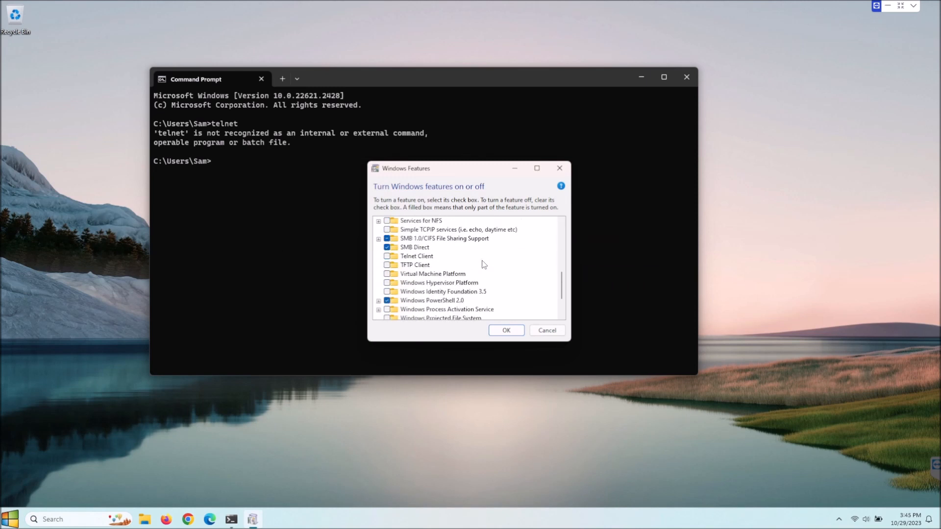
click(387, 256)
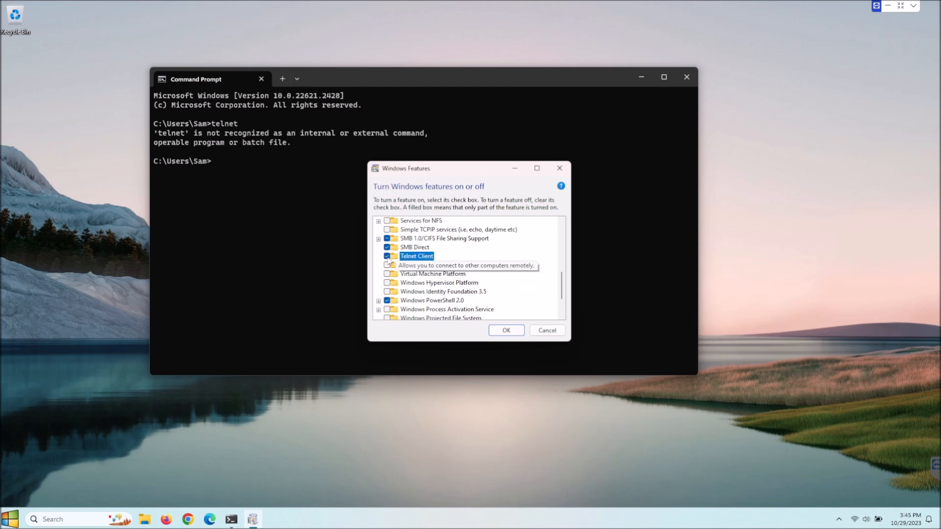
click(506, 330)
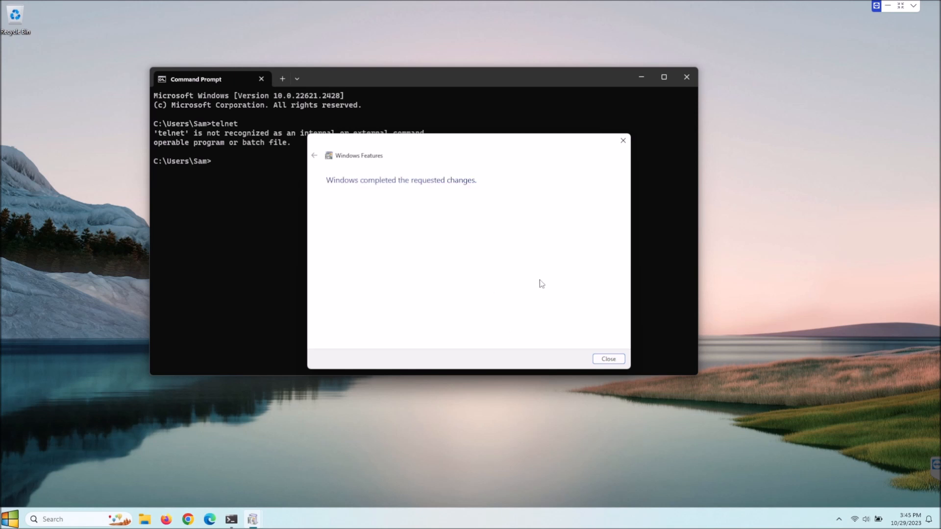
click(607, 359)
click(221, 160)
text(telnet)
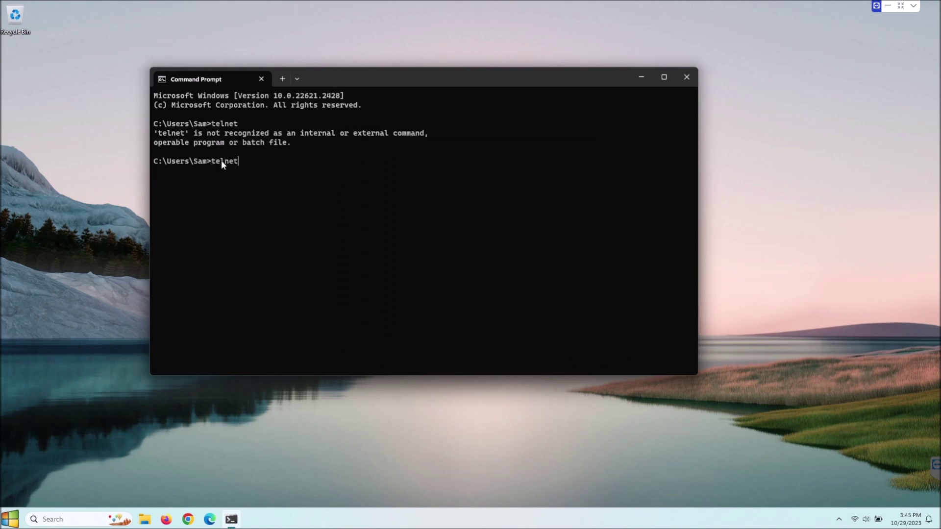
Step: Run telnet again so the Microsoft Telnet Client welcome prompt appears
key(Return)
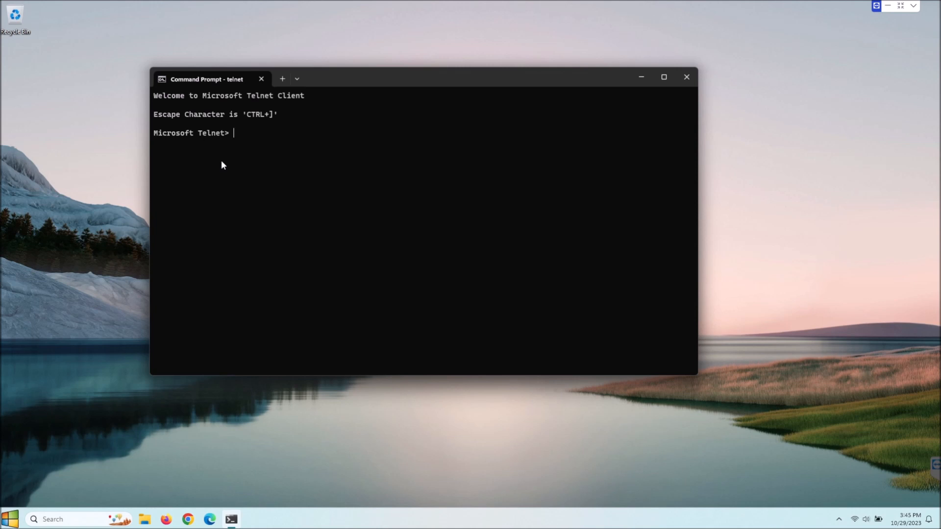
Step: Turn Telnet Client back off in Windows Features and apply the change
click(66, 518)
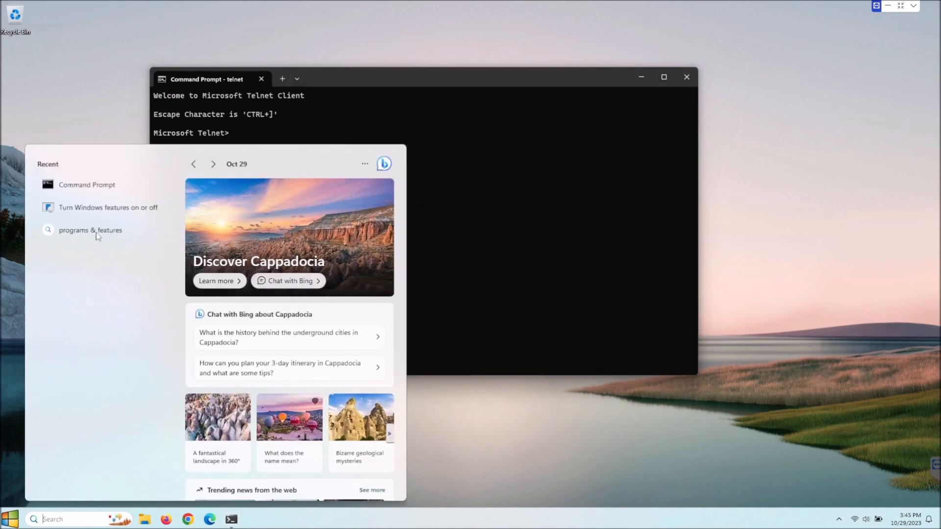
click(99, 205)
scroll(438, 271, down, 5)
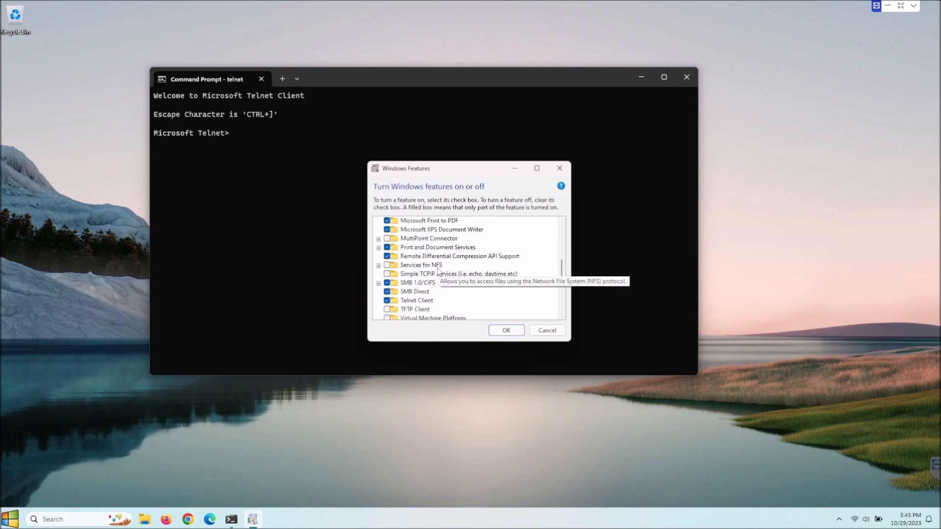
scroll(438, 265, down, 3)
click(417, 248)
click(388, 248)
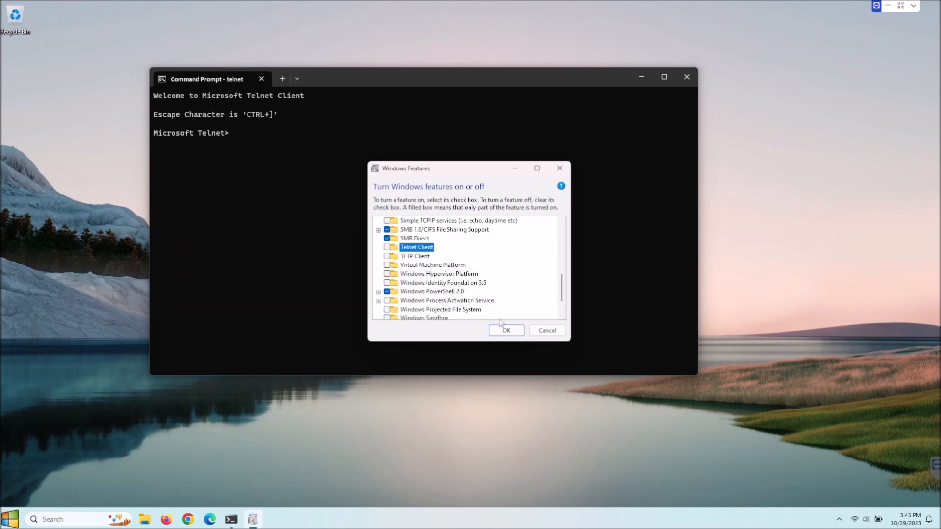
click(506, 330)
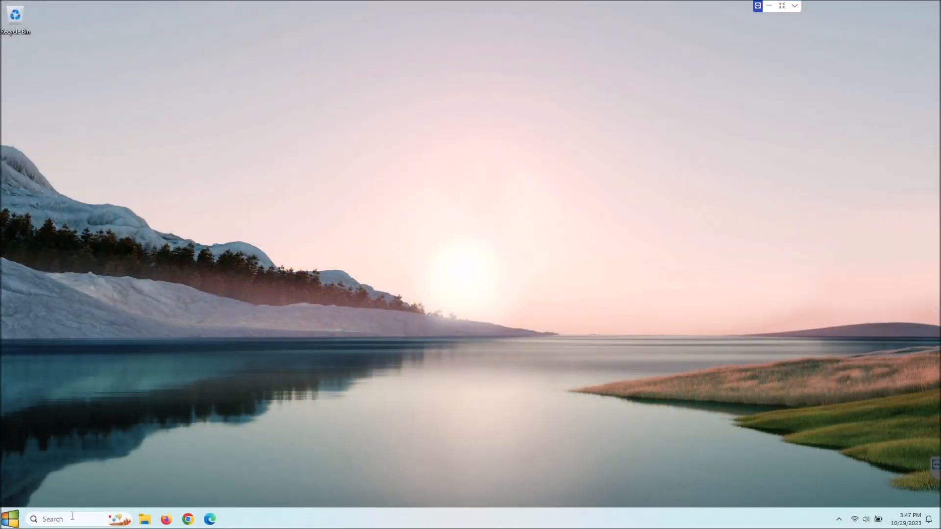
Step: Launch a normal Command Prompt, confirm telnet fails again, and close the window
click(74, 520)
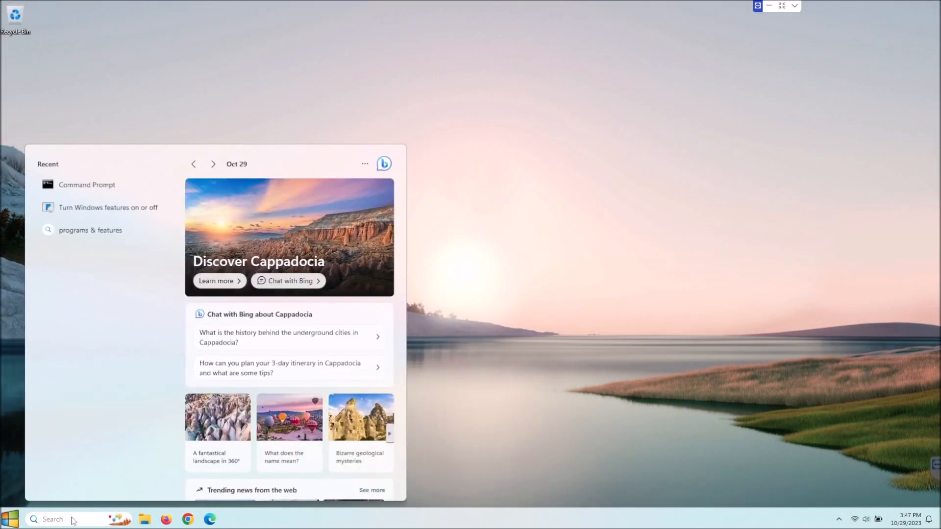
text(cmd)
key(Return)
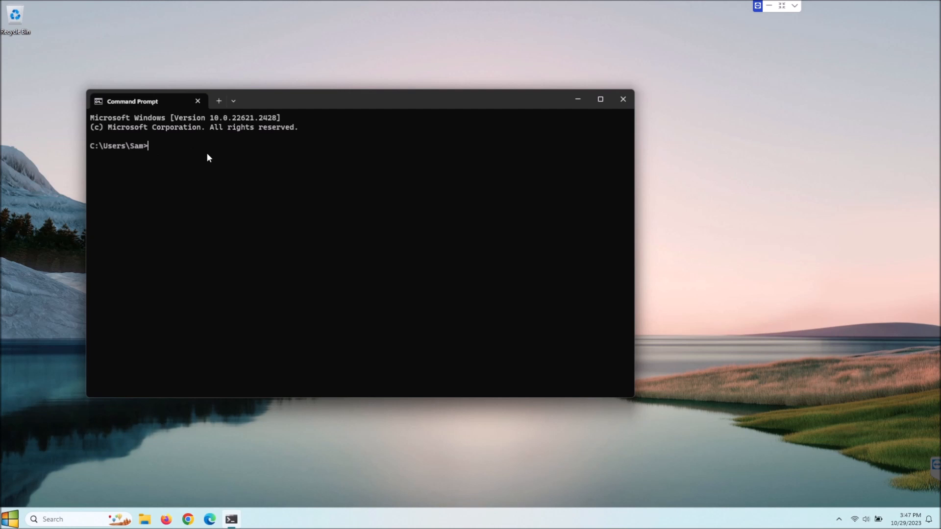
text(telnet)
key(Return)
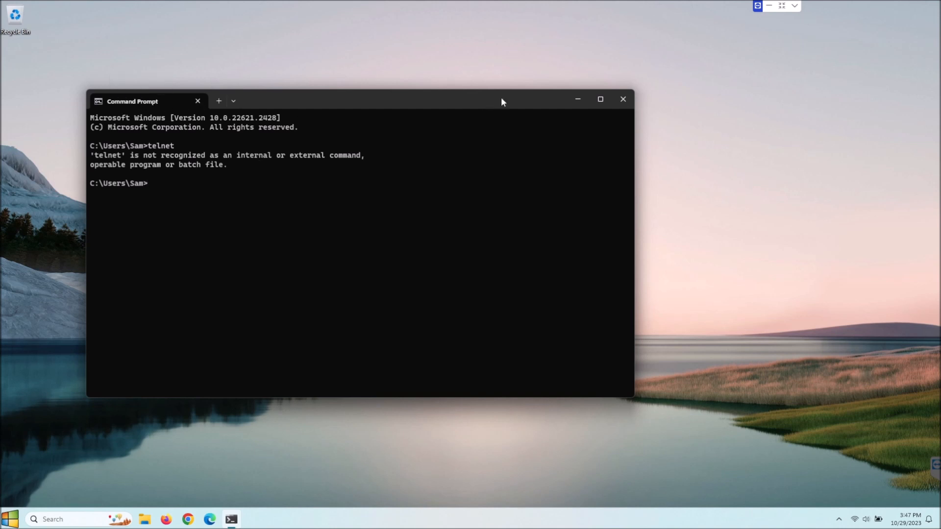
click(623, 99)
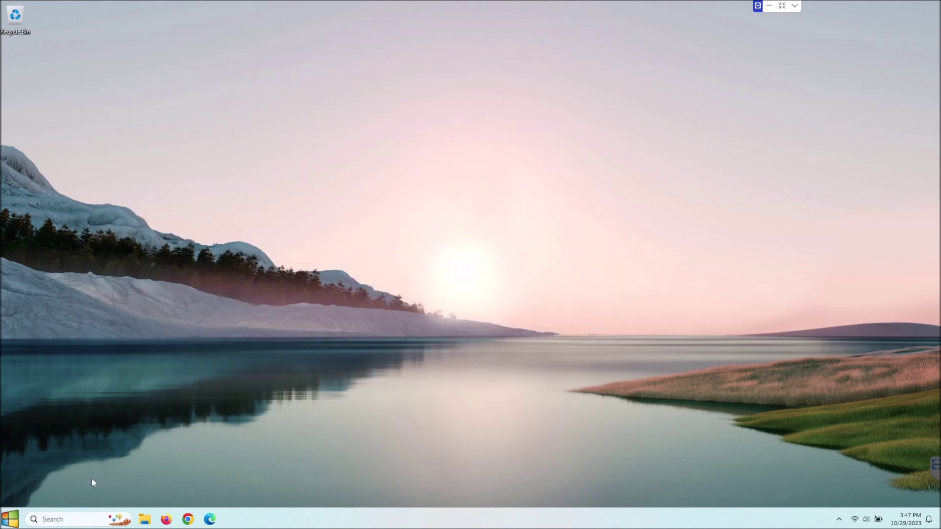
Step: Launch Command Prompt as administrator and position the elevated window on the desktop
click(49, 519)
text(cmd)
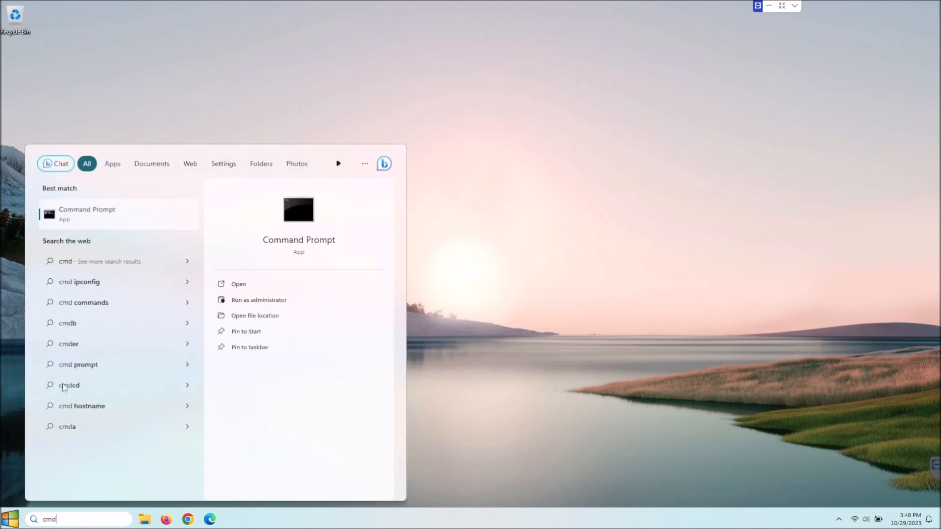
right_click(103, 215)
click(151, 225)
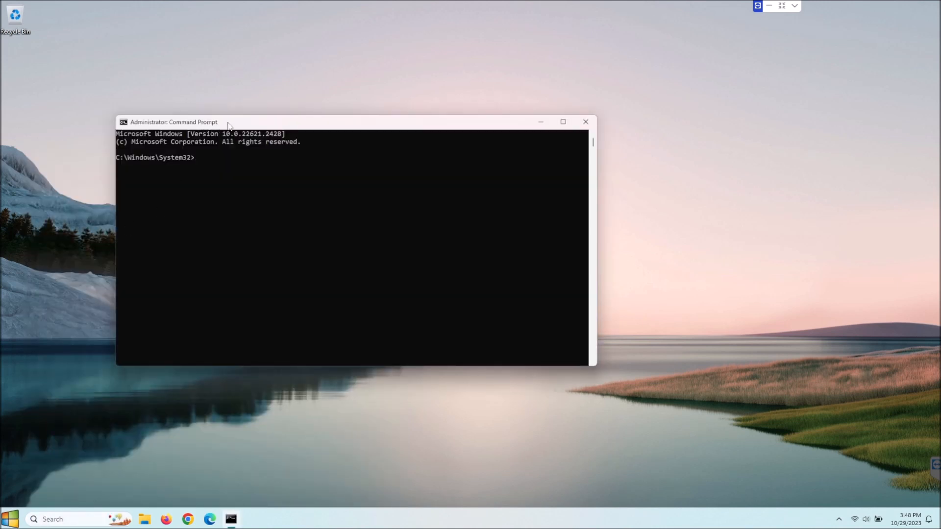
drag(228, 122, 184, 31)
drag(545, 273, 615, 332)
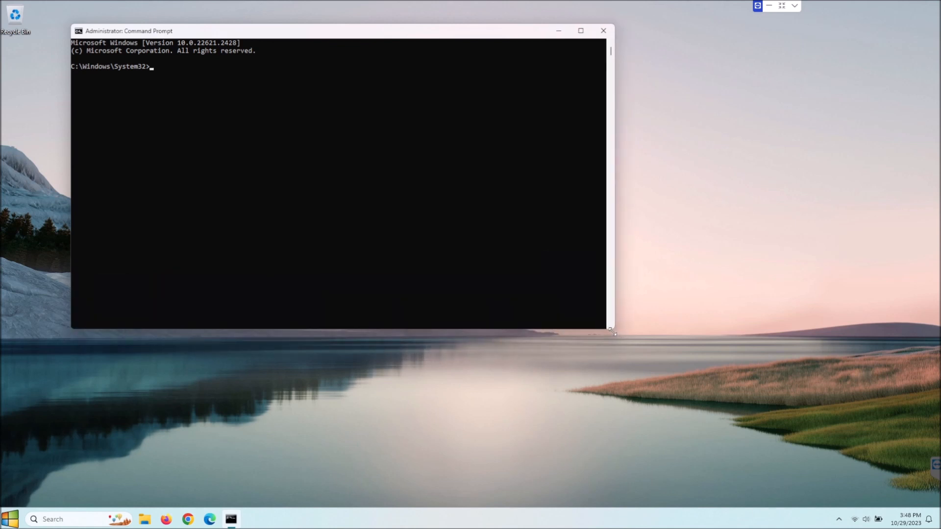
Step: Run dism /online /Enable-feature /featureName:telnetclient in the administrator prompt
click(151, 67)
text(dism)
text( /om;li)
key(BackSpace)
key(BackSpace)
key(BackSpace)
text(nline /)
text( Enable-)
text(f)
text(ea)
text(ture)
text( /)
text(feature)
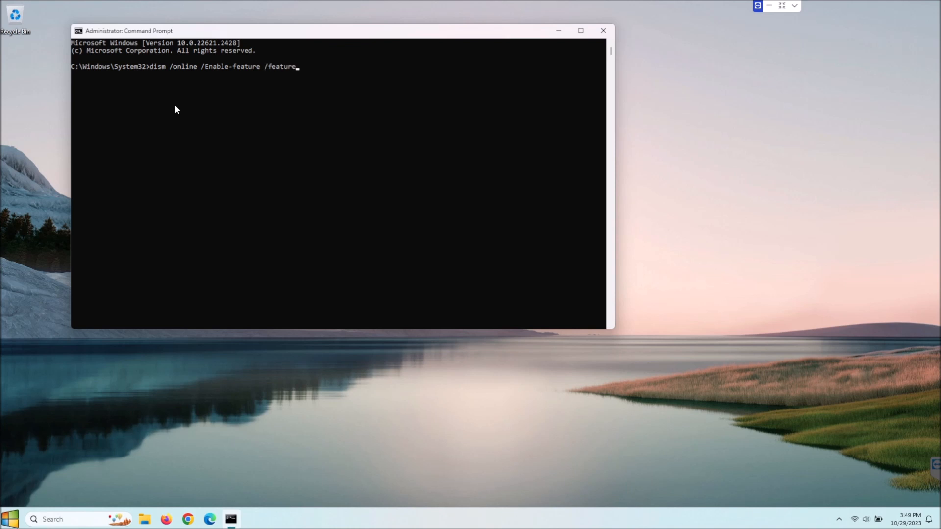
text(Name)
text(:telnet)
text(cli)
text(ent)
key(Return)
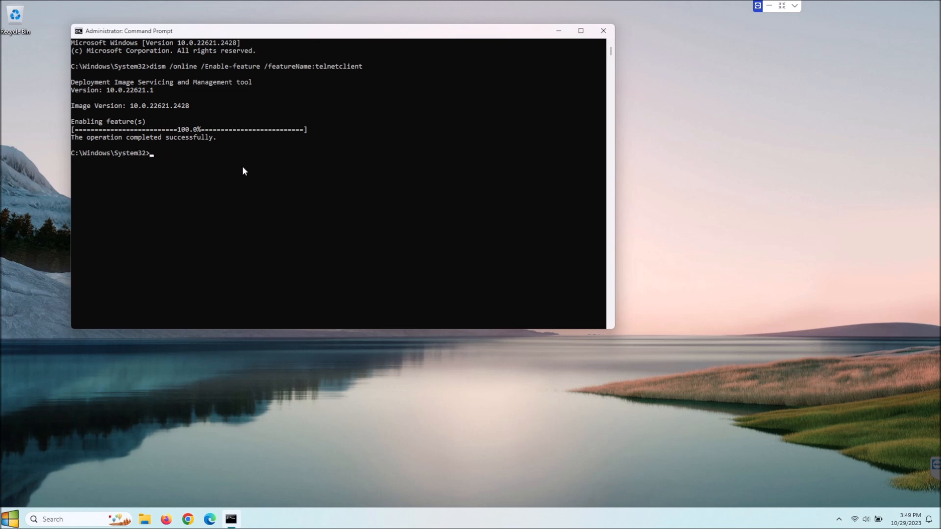
text(telnet)
Step: Run telnet in the administrator prompt to reach the Microsoft Telnet Client welcome
key(Return)
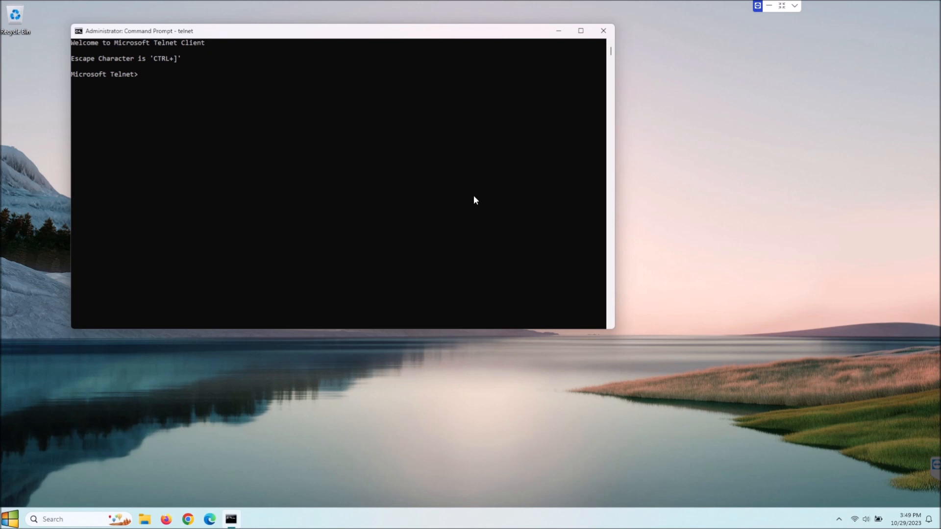
drag(286, 35, 357, 95)
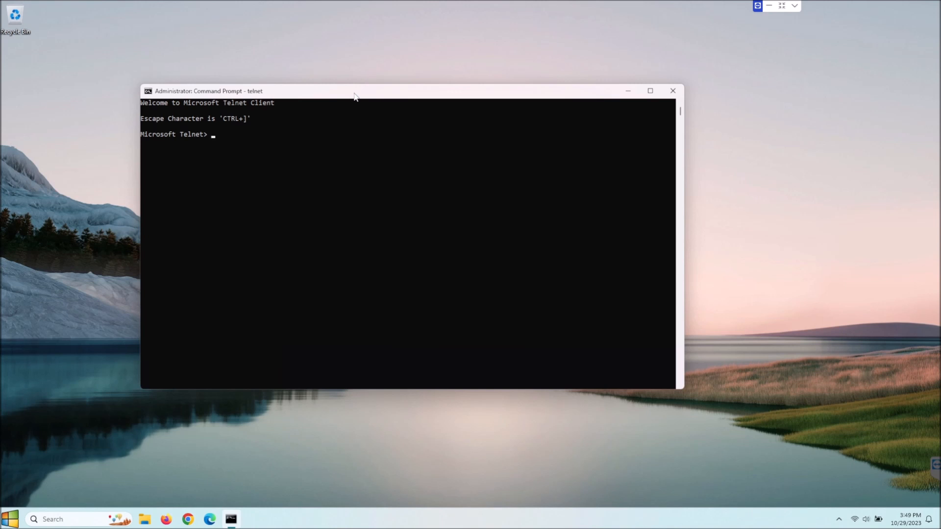
click(73, 519)
click(104, 208)
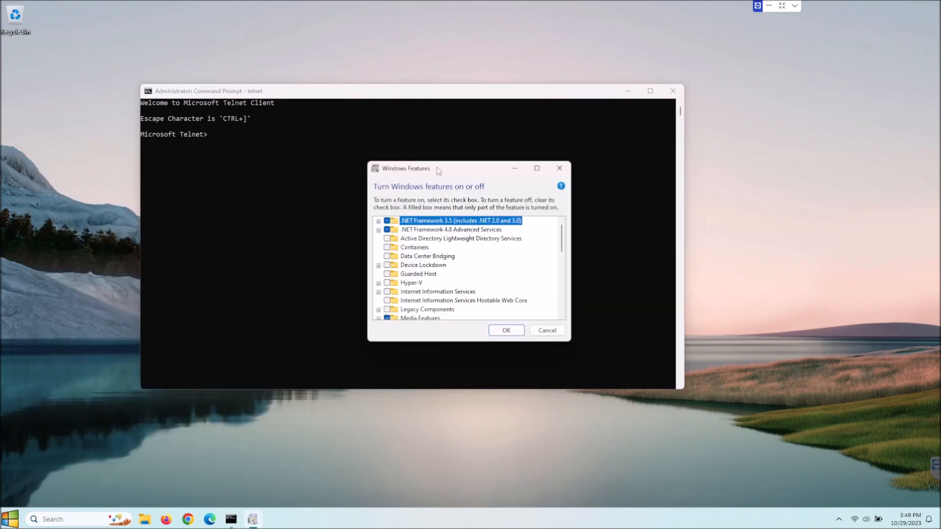
click(559, 167)
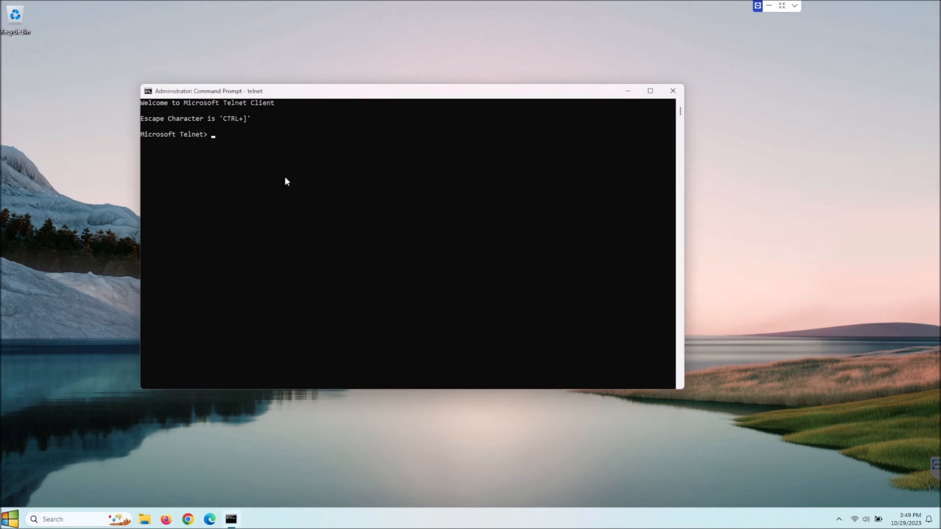